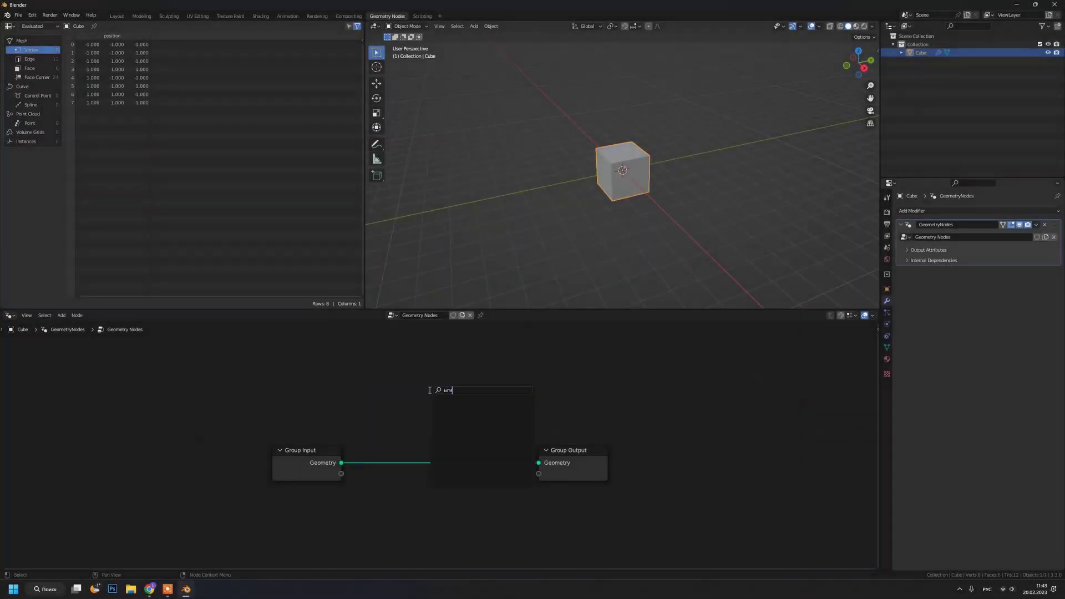
- Insert a Subdivide Mesh node on the link and show the cube's wireframe edges
{"action": "key", "text": "Return"}
{"action": "left_click", "coordinate": [444, 463]}
{"action": "left_click", "coordinate": [819, 26]}
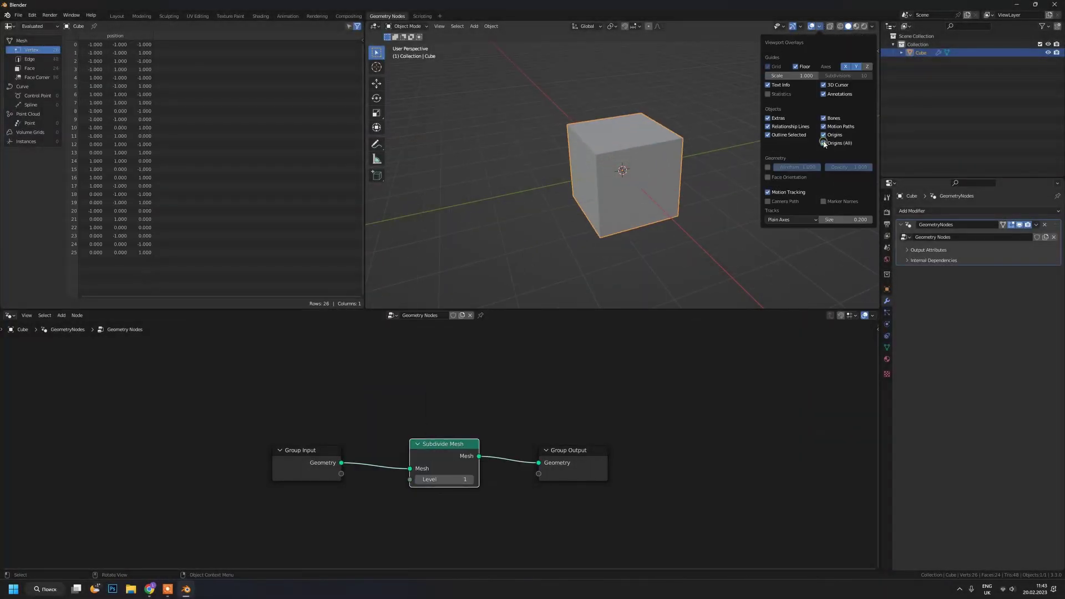
{"action": "left_click", "coordinate": [768, 167]}
{"action": "scroll", "coordinate": [468, 485], "scroll_direction": "down", "scroll_amount": 1}
- Add Separate Geometry, Random Value and Join Geometry nodes before the output
{"action": "key", "text": "shift+a"}
{"action": "type", "text": "se"}
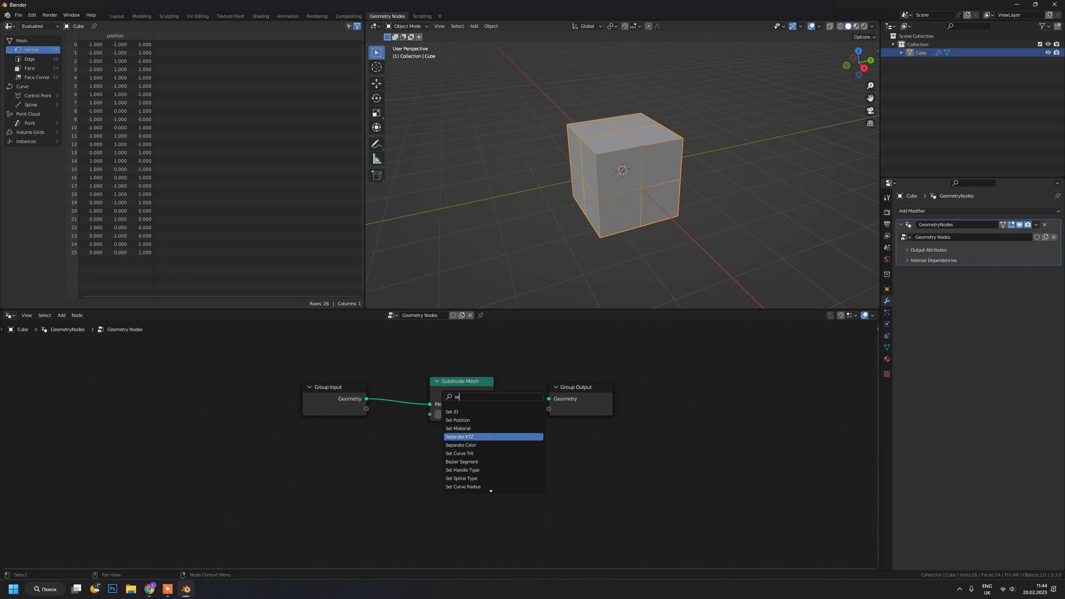
{"action": "type", "text": "parate geo"}
{"action": "key", "text": "Return"}
{"action": "left_click", "coordinate": [469, 494]}
{"action": "left_click", "coordinate": [497, 420]}
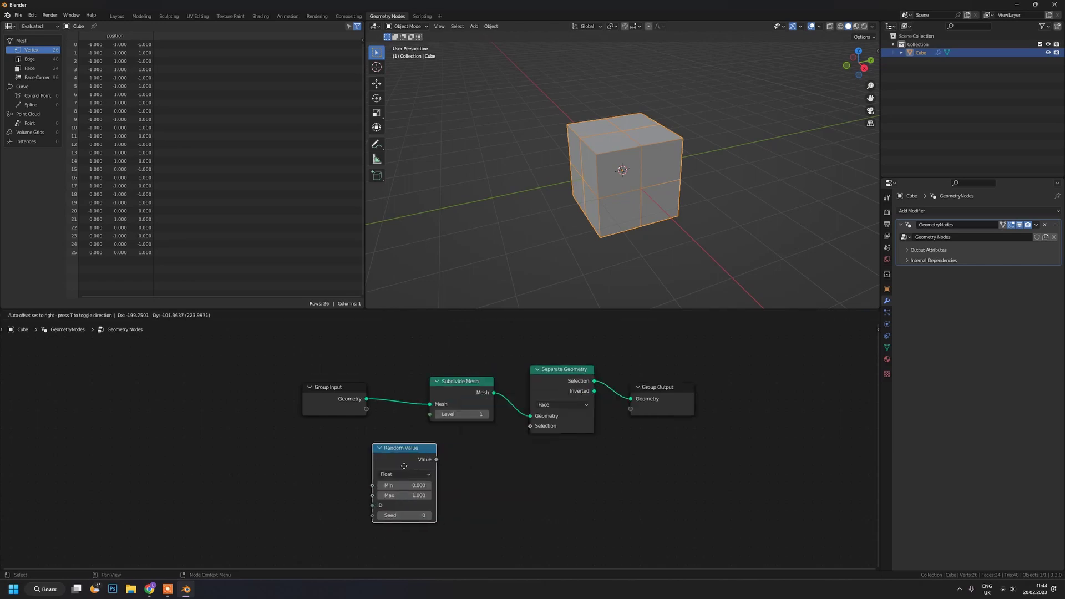
{"action": "left_click", "coordinate": [628, 425]}
{"action": "key", "text": "shift+a"}
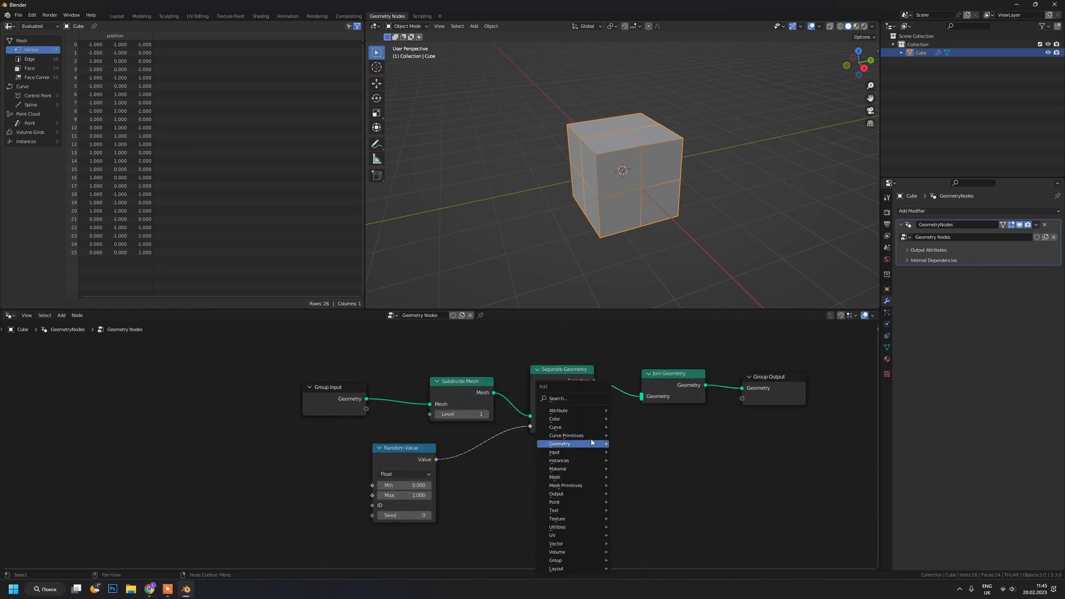
- Subdivide the inverted faces into Join Geometry and scale the face tiles to 0.9
{"action": "type", "text": "sub"}
{"action": "left_click", "coordinate": [653, 480]}
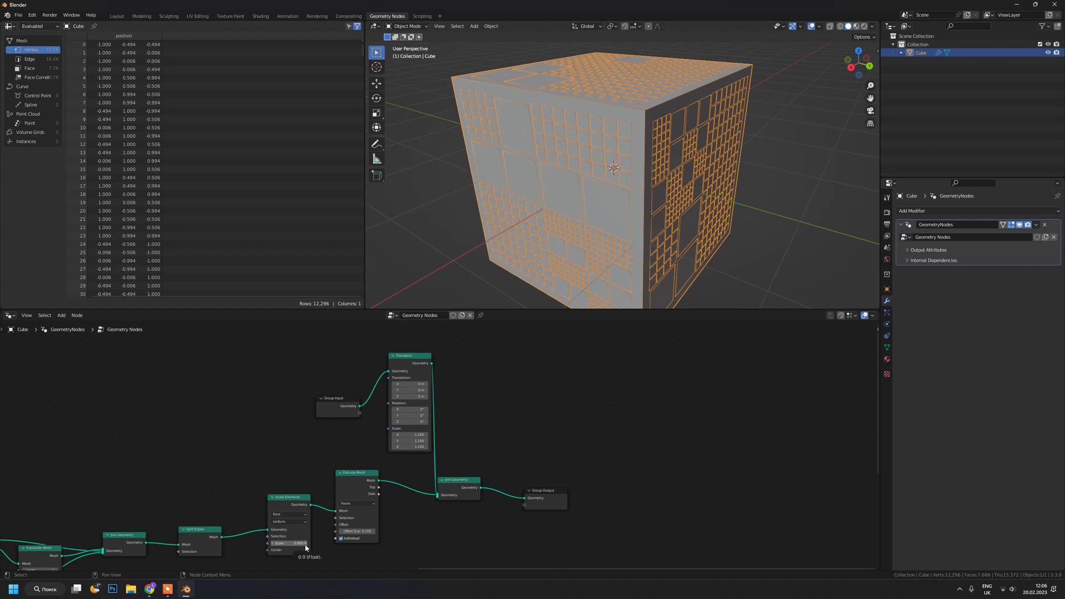
{"action": "left_click_drag", "start_coordinate": [287, 545], "coordinate": [273, 547]}
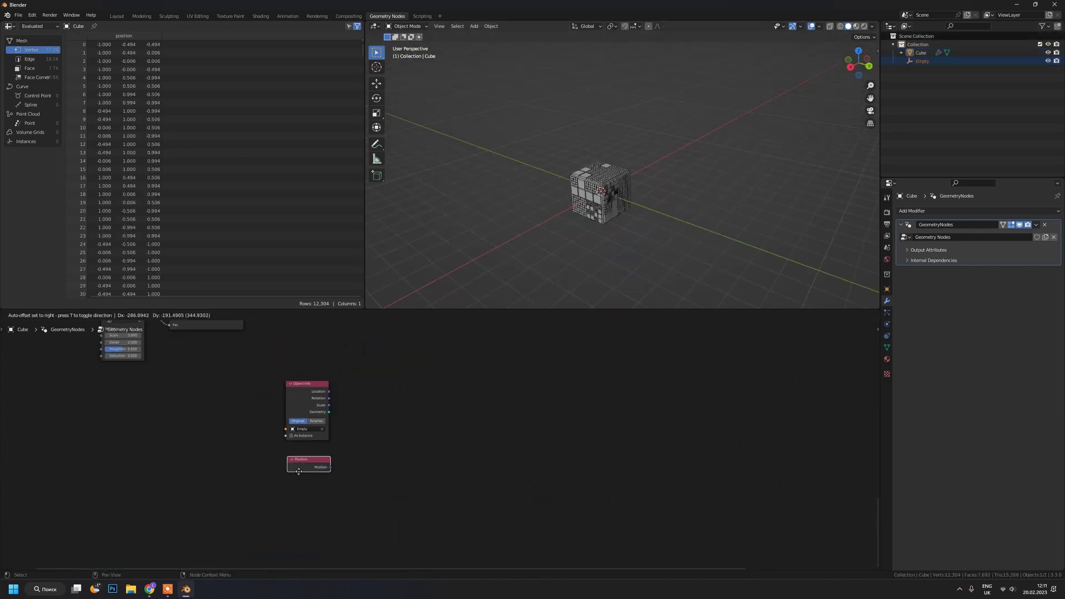
- Place the Position node in the tree and resize the effector empty
{"action": "left_click_drag", "start_coordinate": [298, 470], "coordinate": [297, 469]}
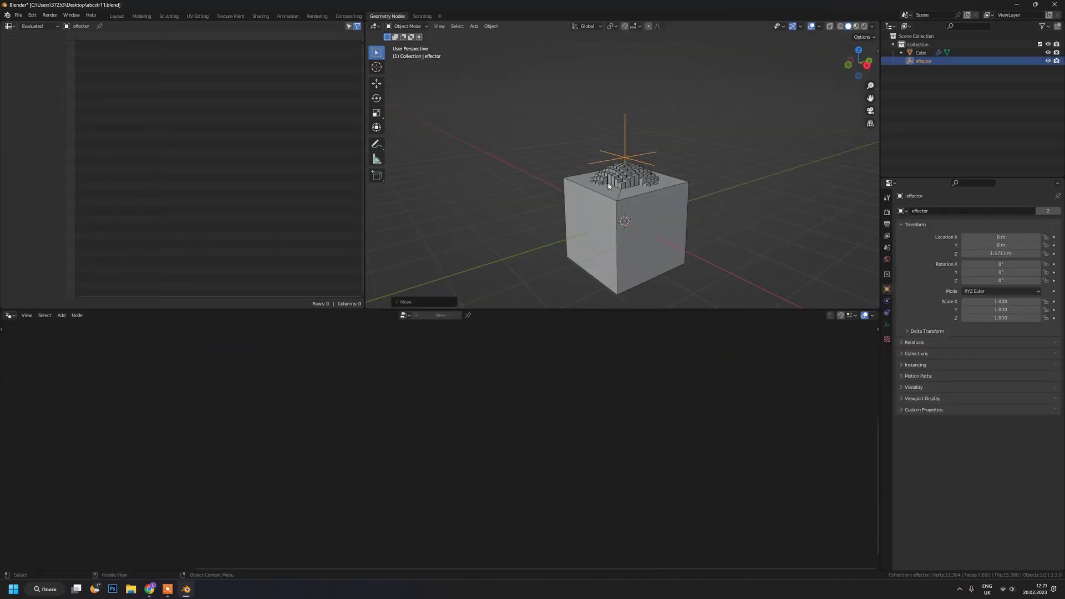
{"action": "key", "text": "s"}
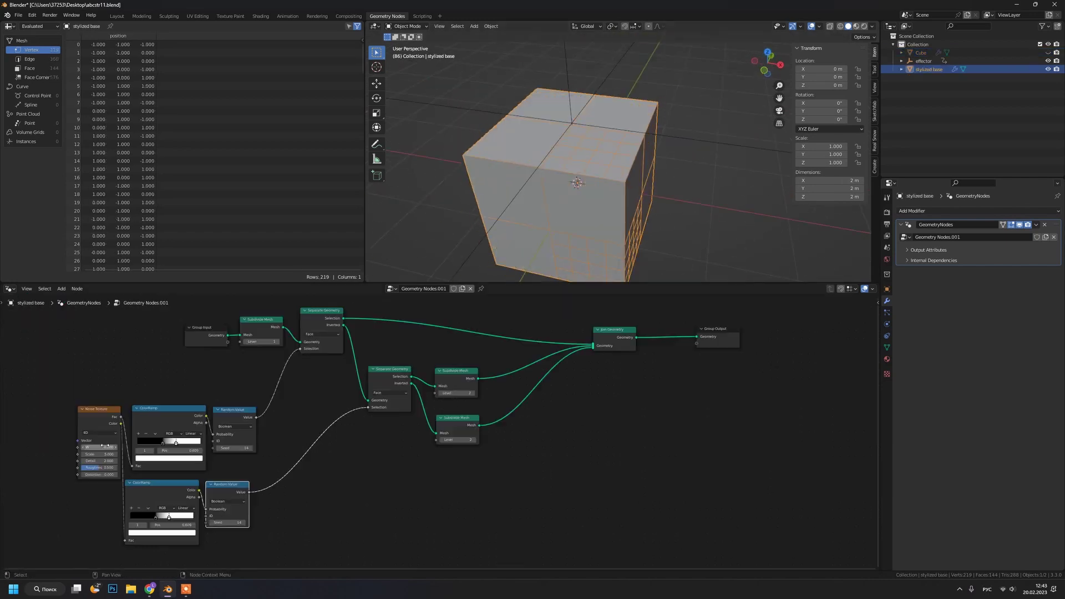
- Set noise W to 3.6, then add Extrude Mesh after Join Geometry with offset 0, Add 5.5
{"action": "left_click_drag", "start_coordinate": [103, 446], "coordinate": [307, 373]}
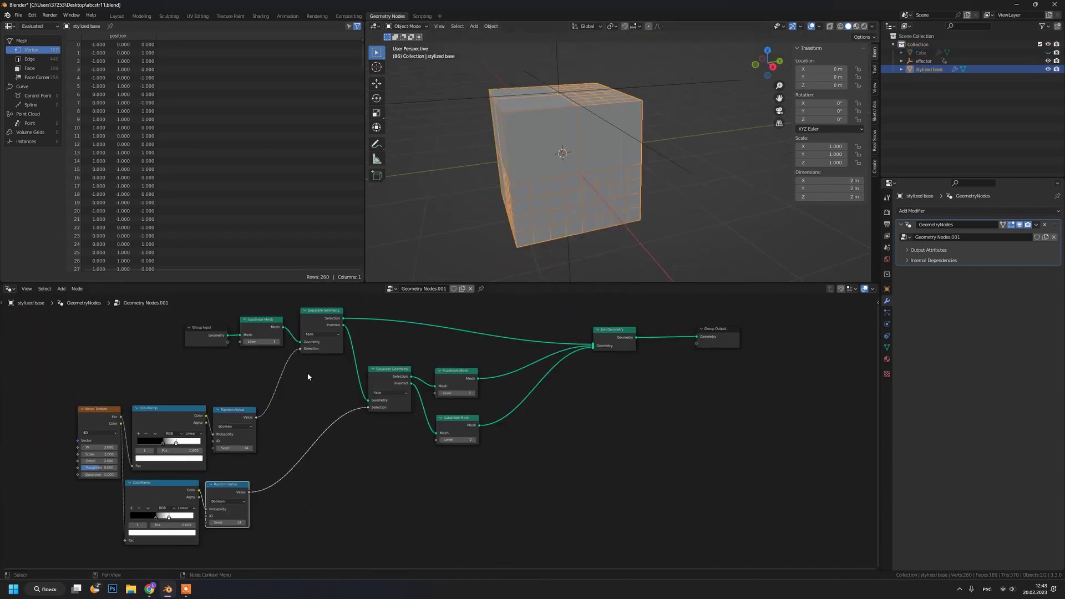
{"action": "left_click_drag", "start_coordinate": [99, 453], "coordinate": [105, 456]}
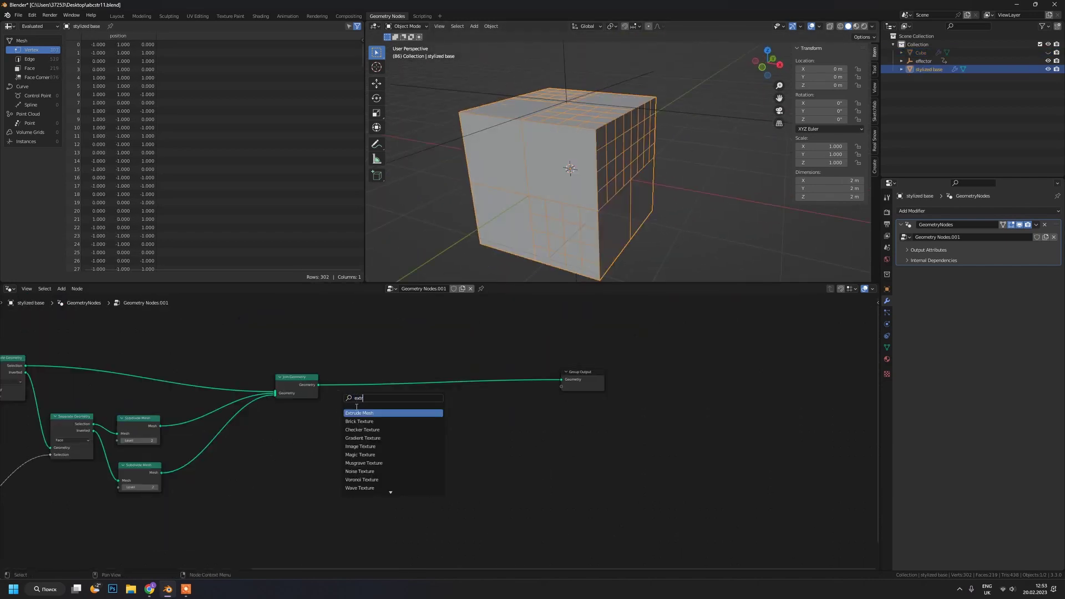
{"action": "key", "text": "Return"}
{"action": "left_click", "coordinate": [393, 368]}
{"action": "double_click", "coordinate": [389, 415]}
{"action": "type", "text": "0"}
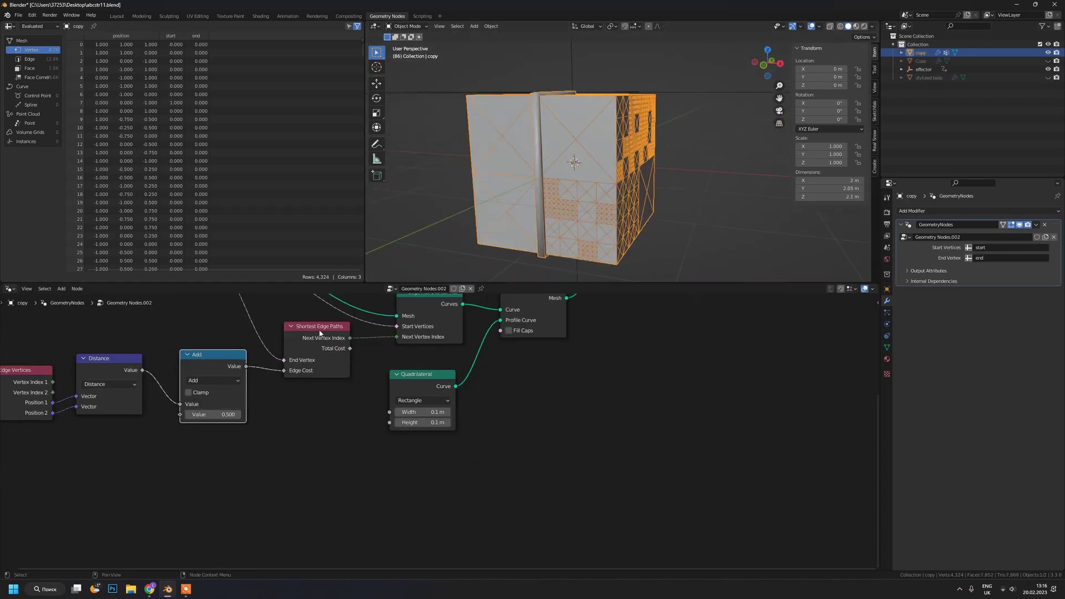
{"action": "left_click_drag", "start_coordinate": [212, 414], "coordinate": [212, 419]}
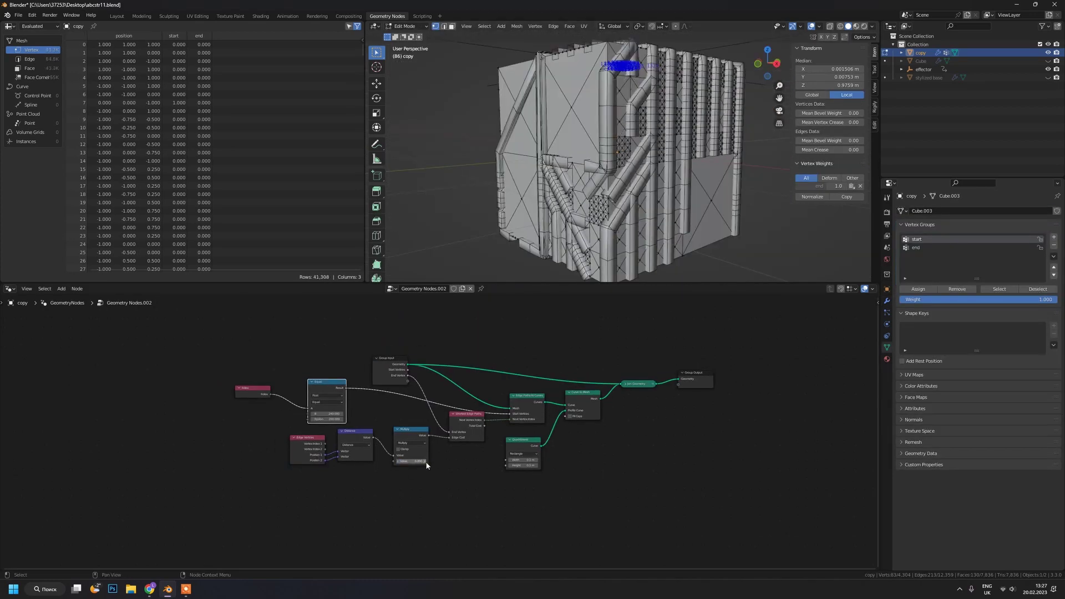
- Adjust the Multiply value and orbit the view to see the cube's top
{"action": "mouse_move", "coordinate": [416, 461]}
{"action": "left_mouse_down"}
{"action": "mouse_move", "coordinate": [398, 465]}
{"action": "mouse_move", "coordinate": [423, 460]}
{"action": "left_mouse_up"}
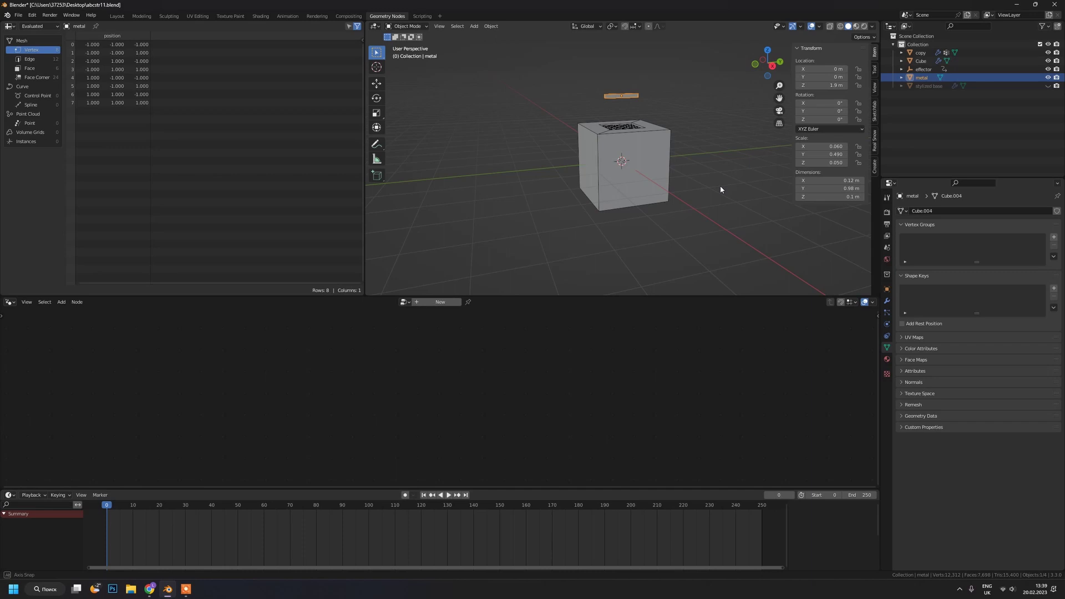
{"action": "mouse_move", "coordinate": [720, 189]}
{"action": "middle_mouse_down"}
{"action": "mouse_move", "coordinate": [729, 208]}
{"action": "mouse_move", "coordinate": [720, 204]}
{"action": "mouse_move", "coordinate": [762, 185]}
{"action": "middle_mouse_up"}
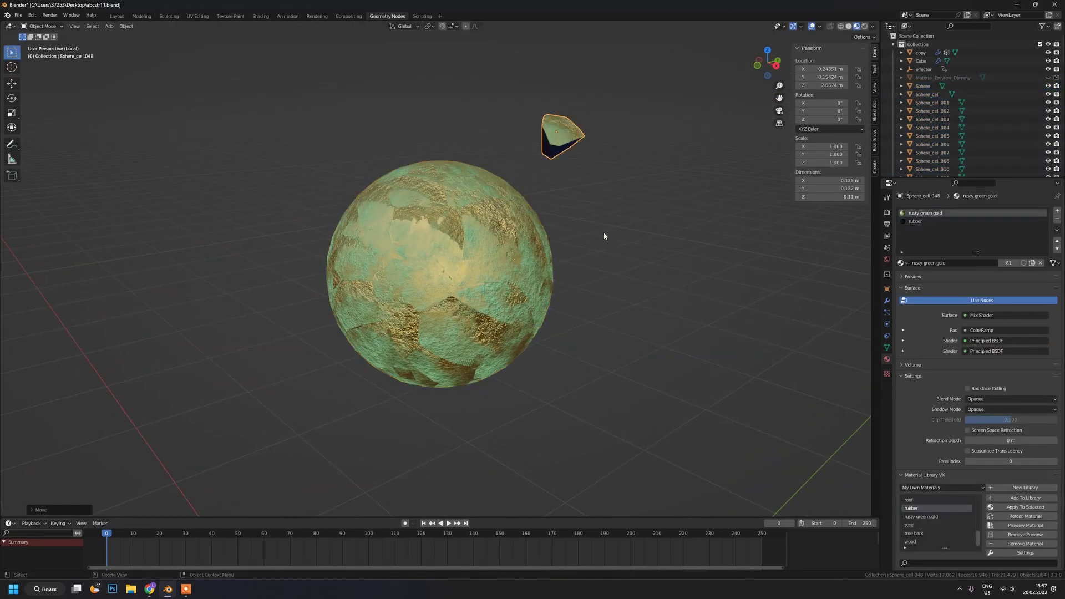
- Break the sphere into cell fragments with Quick Effects > Cell Fracture
{"action": "mouse_move", "coordinate": [605, 236]}
{"action": "middle_mouse_down"}
{"action": "mouse_move", "coordinate": [613, 225]}
{"action": "mouse_move", "coordinate": [604, 234]}
{"action": "middle_mouse_up"}
{"action": "left_click", "coordinate": [128, 29]}
{"action": "left_click", "coordinate": [155, 413]}
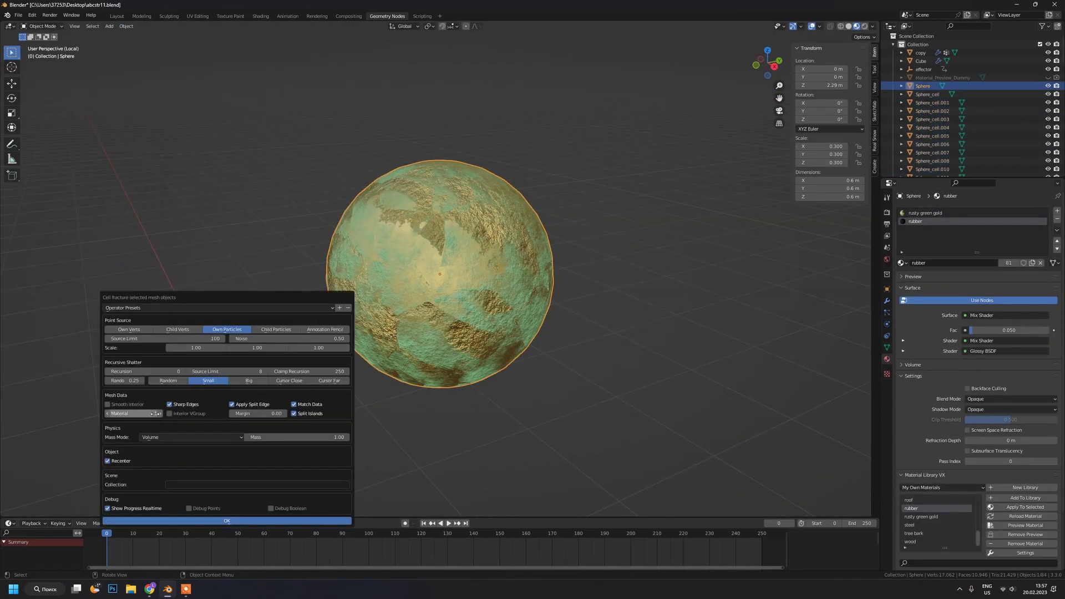
{"action": "left_click", "coordinate": [232, 522]}
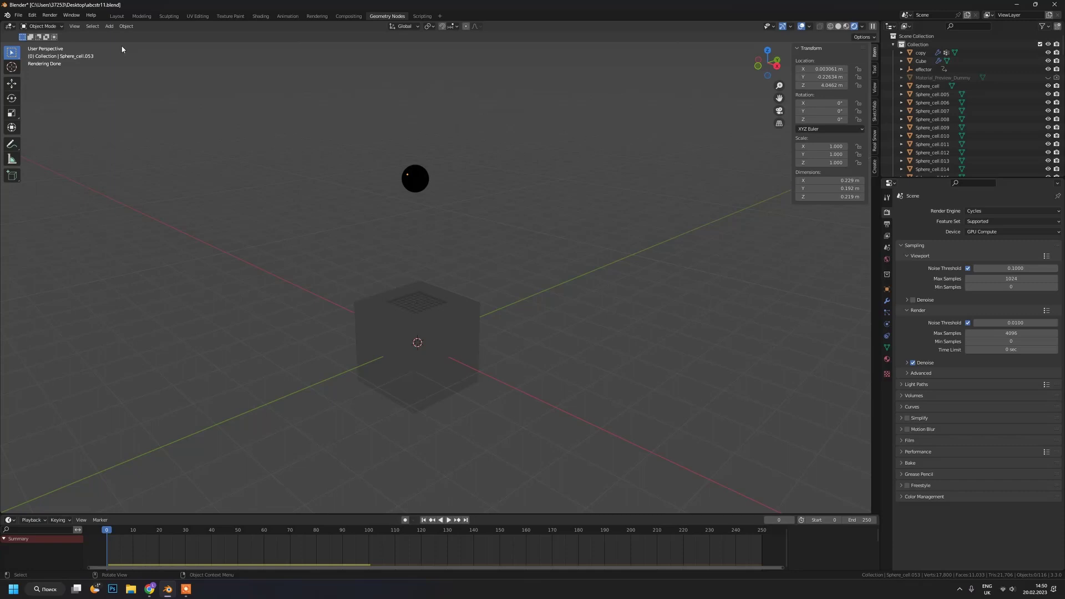
- Add an Area light, enlarge it, and show its light settings
{"action": "key", "text": "shift+a"}
{"action": "left_click", "coordinate": [200, 183]}
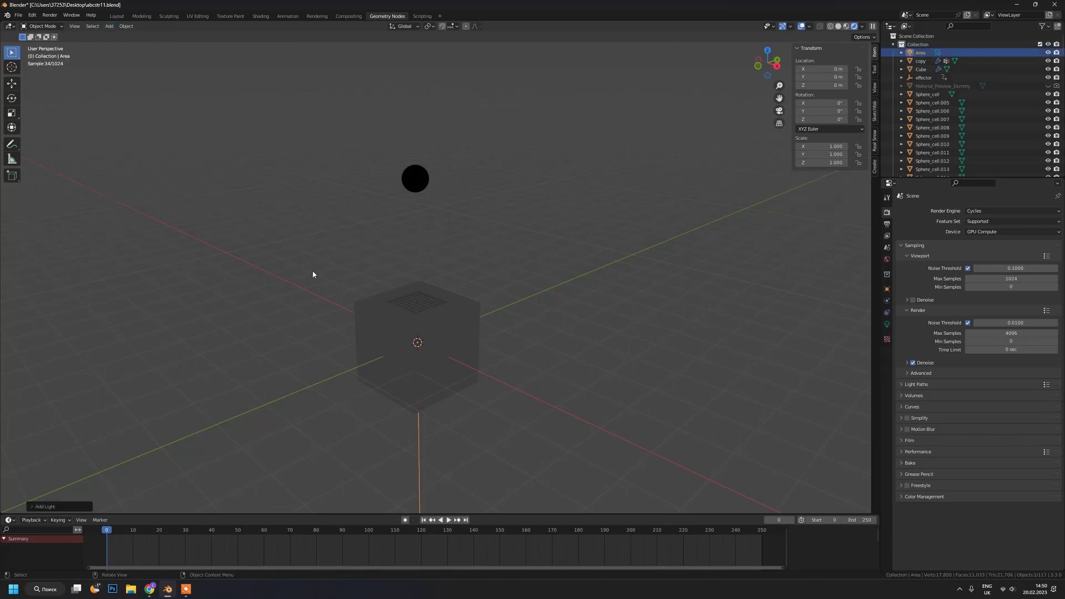
{"action": "left_click", "coordinate": [840, 247]}
{"action": "middle_click_drag", "start_coordinate": [555, 278], "coordinate": [610, 222]}
{"action": "left_click", "coordinate": [886, 324]}
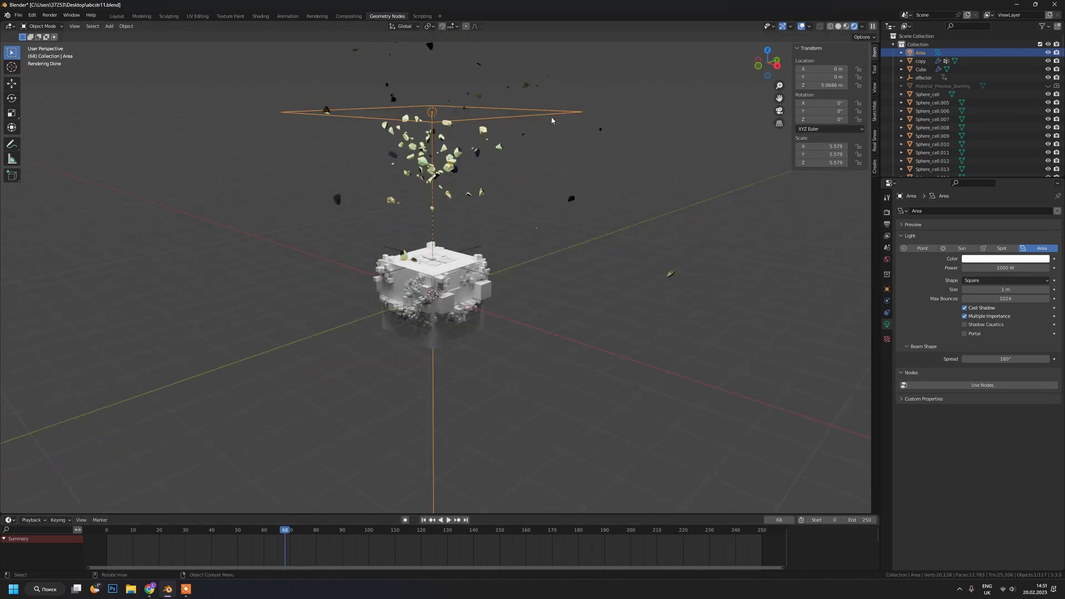
- Move the Area light straight up along Z and rotate it over the cube
{"action": "key", "text": "g"}
{"action": "key", "text": "z"}
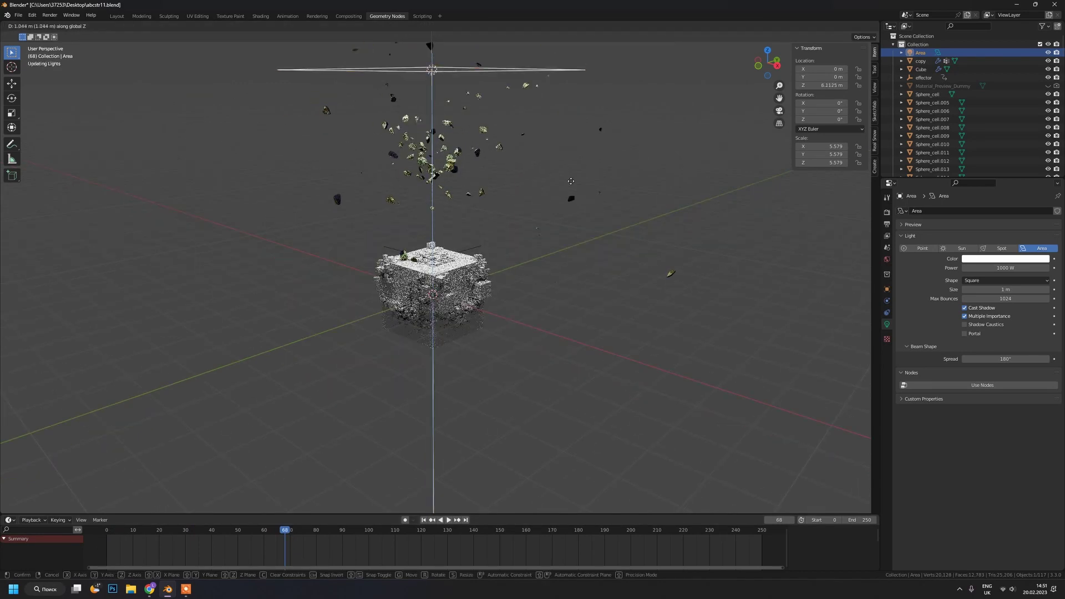
{"action": "left_click", "coordinate": [607, 201]}
{"action": "middle_click_drag", "start_coordinate": [608, 201], "coordinate": [687, 297]}
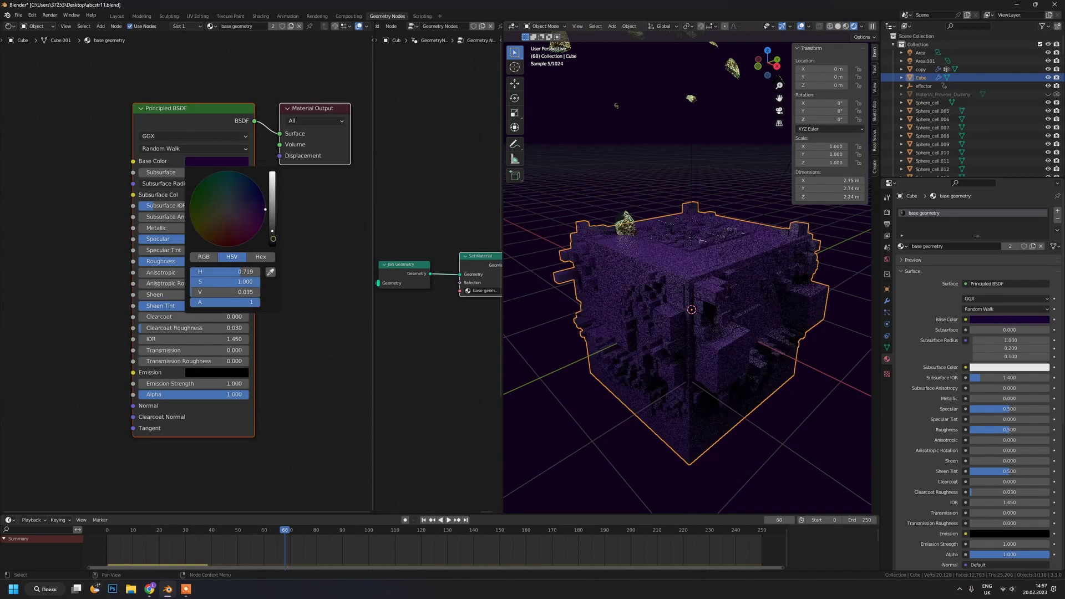
- Shift the base colour toward blue, set roughness 0, and wire a gold shader into the Mix Shader
{"action": "left_click_drag", "start_coordinate": [228, 211], "coordinate": [222, 222]}
{"action": "left_click_drag", "start_coordinate": [222, 261], "coordinate": [166, 261]}
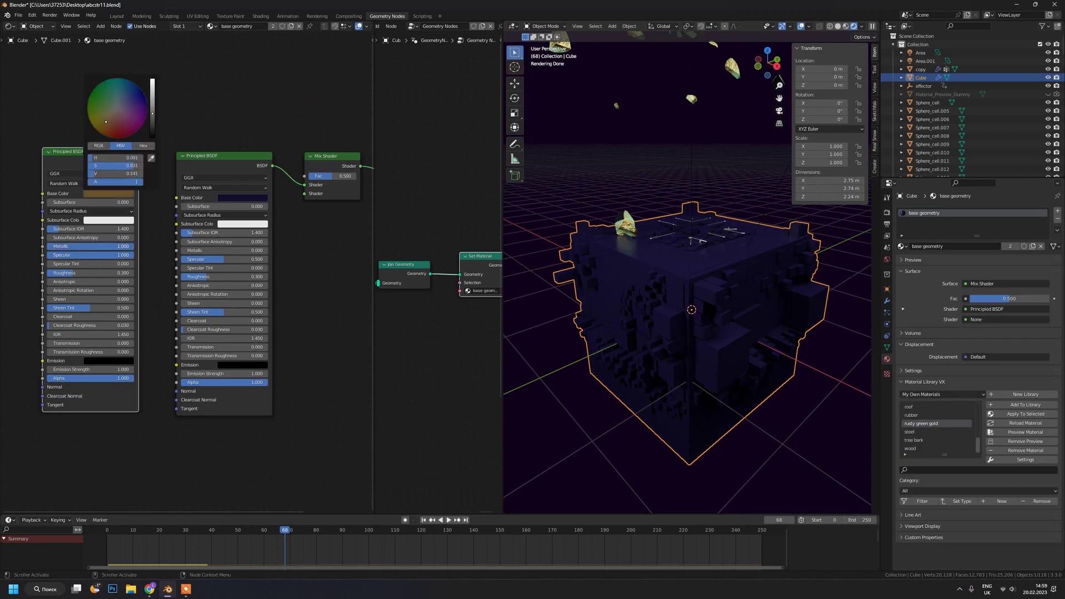
{"action": "left_click_drag", "start_coordinate": [184, 171], "coordinate": [304, 193]}
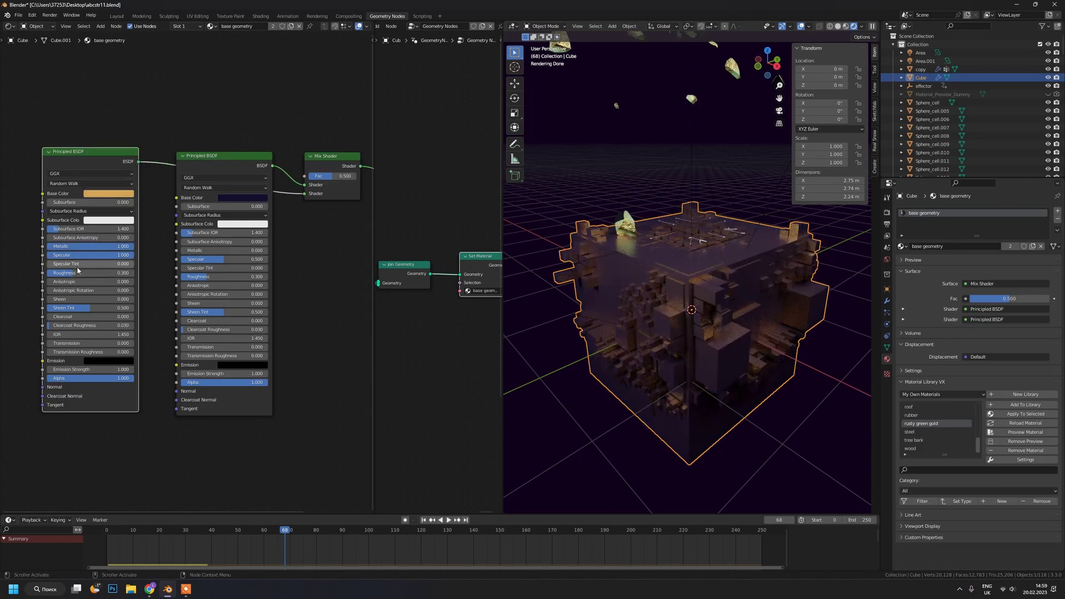
{"action": "left_click_drag", "start_coordinate": [78, 273], "coordinate": [81, 272]}
{"action": "type", "text": "co"}
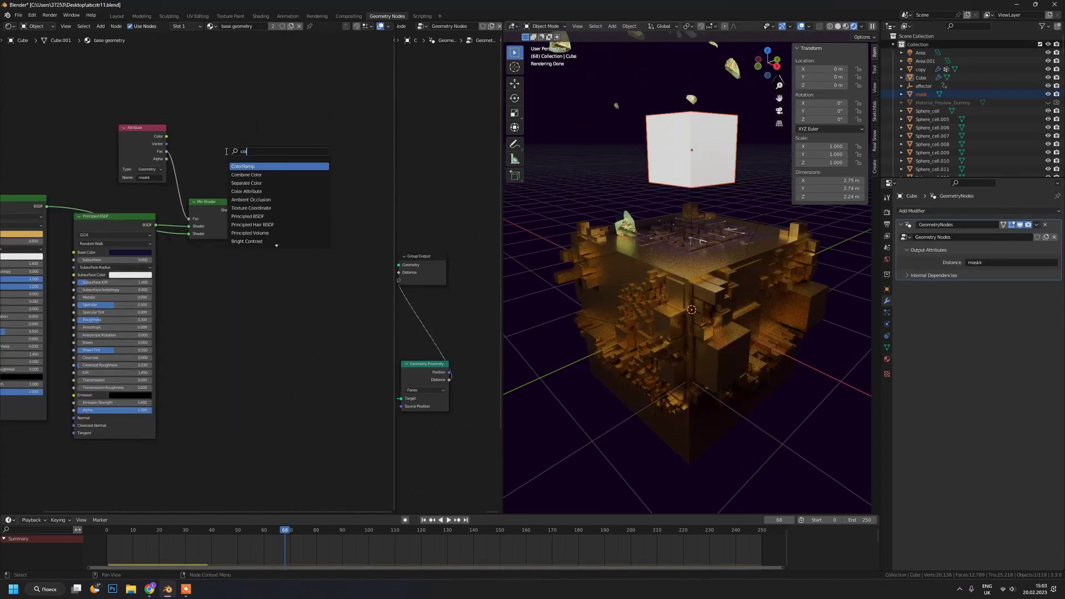
- Add a ColorRamp after the maskk attribute with its black stop near 0.66, then view from above
{"action": "key", "text": "Return"}
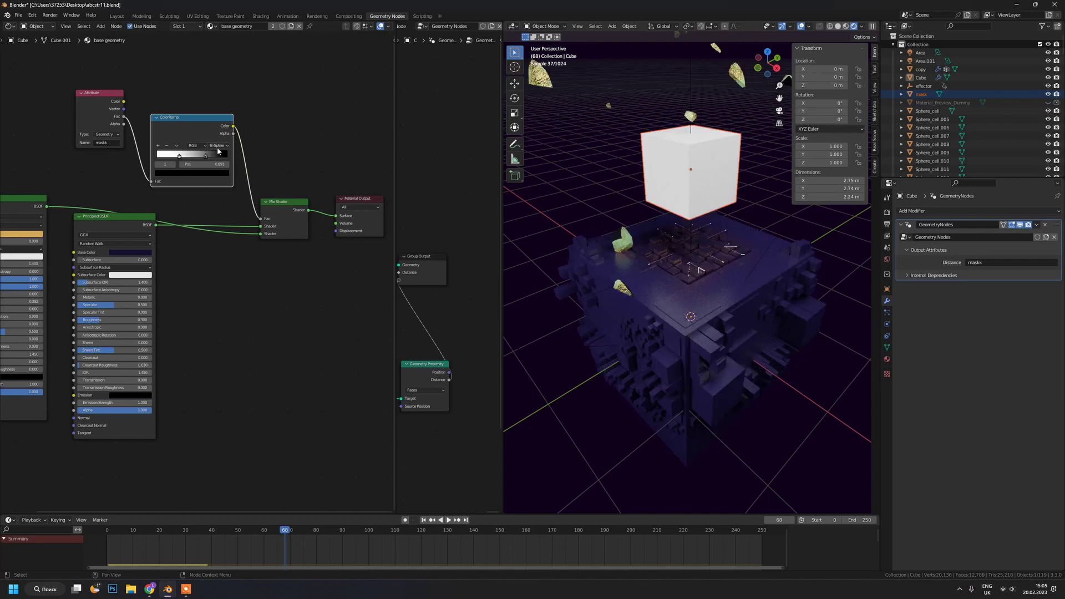
{"action": "left_click_drag", "start_coordinate": [224, 164], "coordinate": [206, 164]}
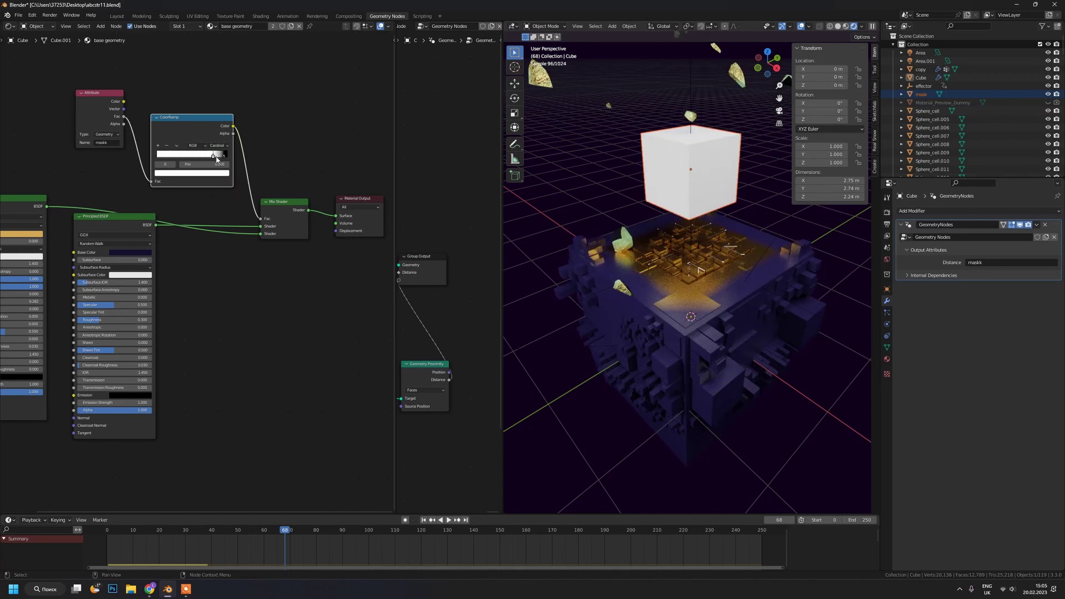
{"action": "left_click", "coordinate": [216, 159]}
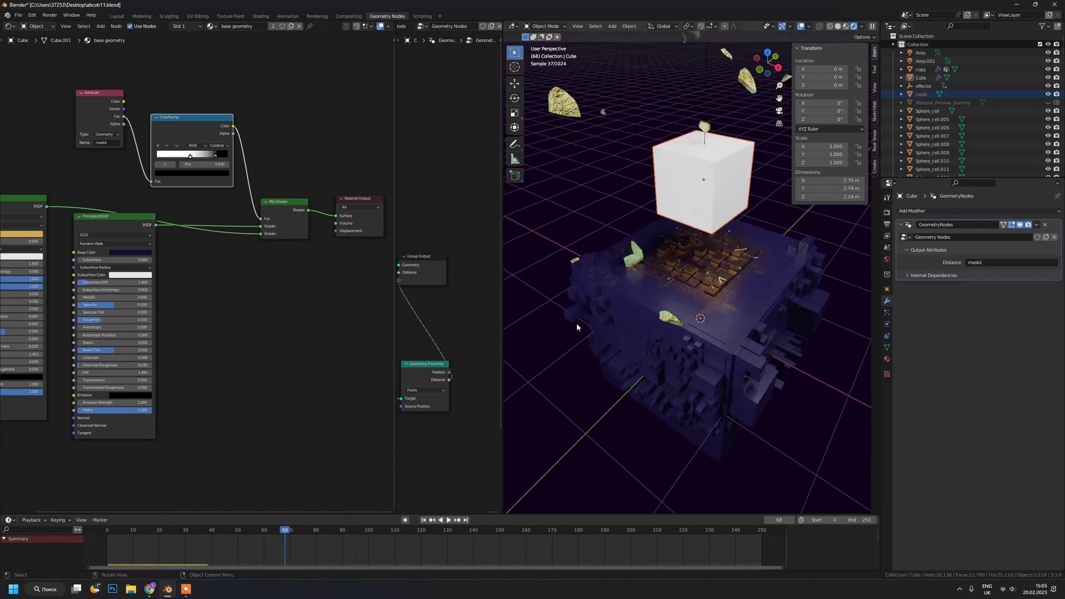
{"action": "middle_click_drag", "start_coordinate": [577, 323], "coordinate": [652, 470]}
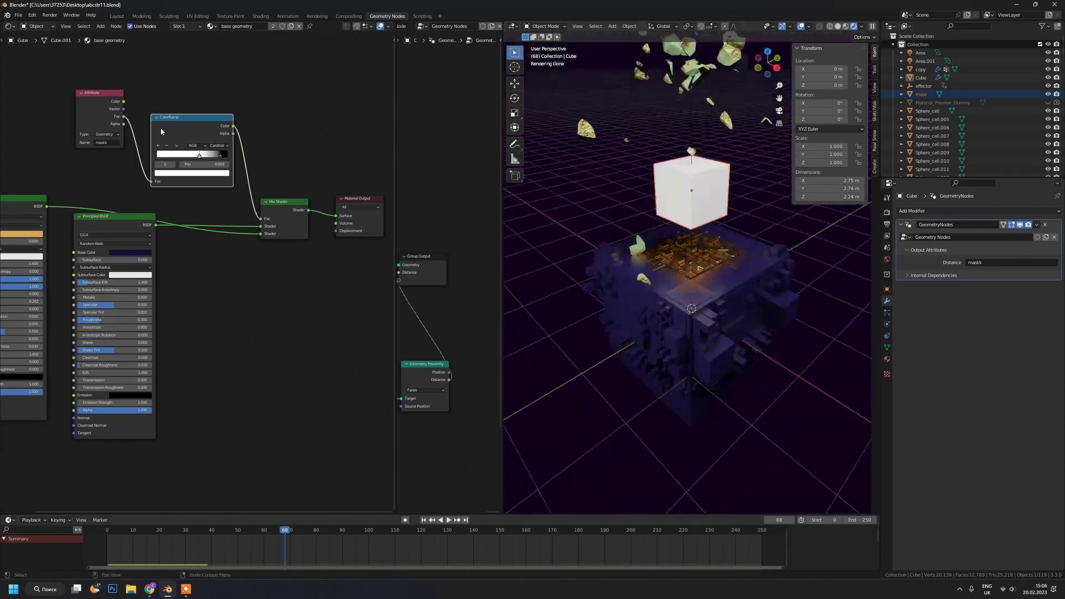